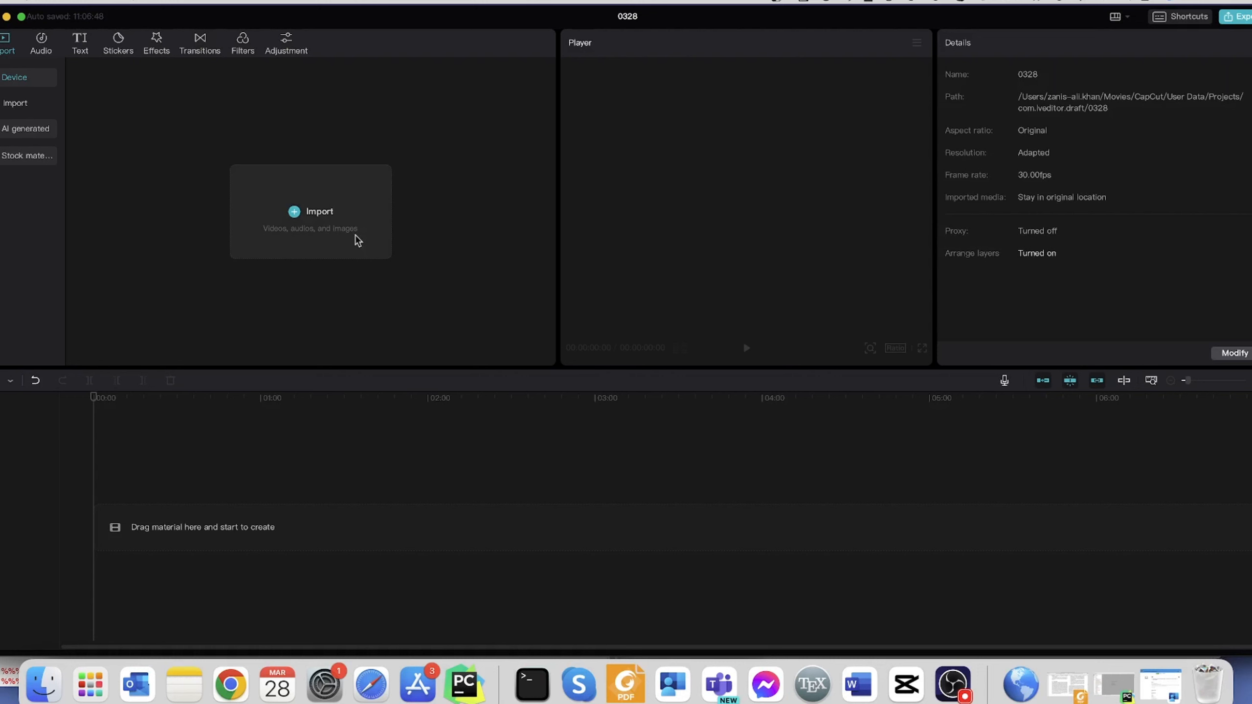
- Import lose-my-mind-20931.mp3, 8.jpg, 7.webp, 6.webp, 5.jpeg, 2.jpg and 1.jpeg from Downloads and place them all on the timeline
click(356, 235)
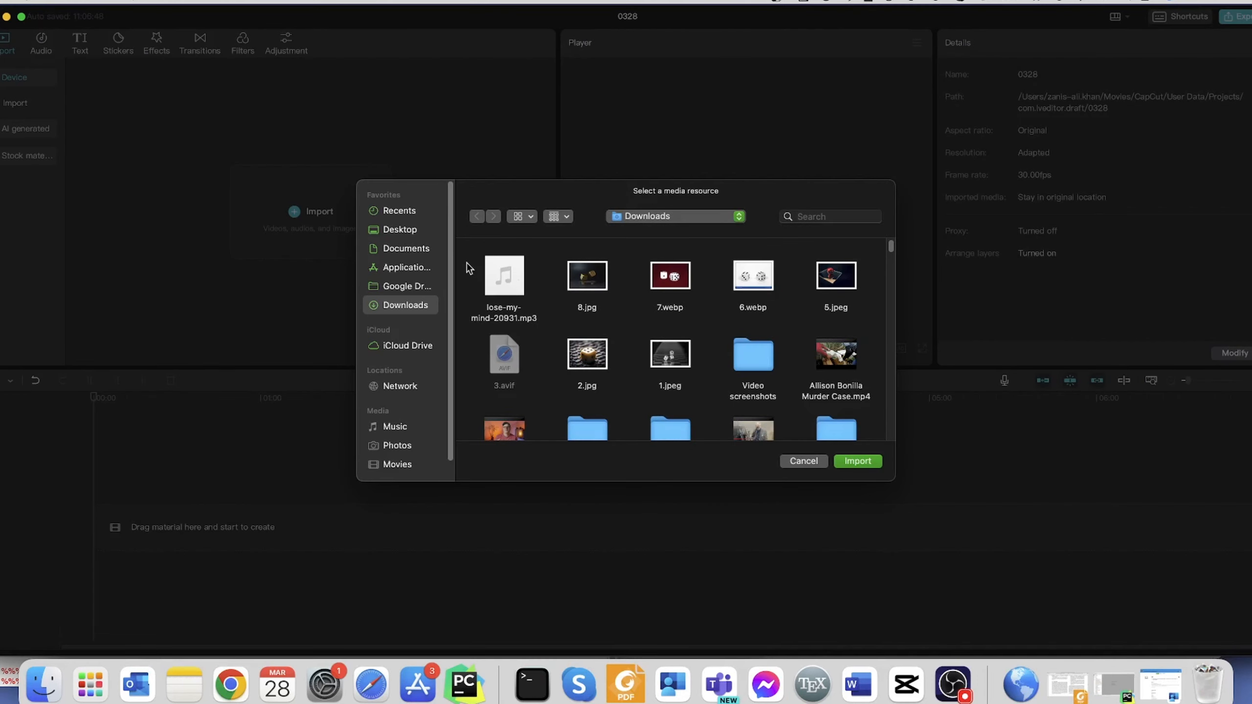
drag(466, 252, 847, 355)
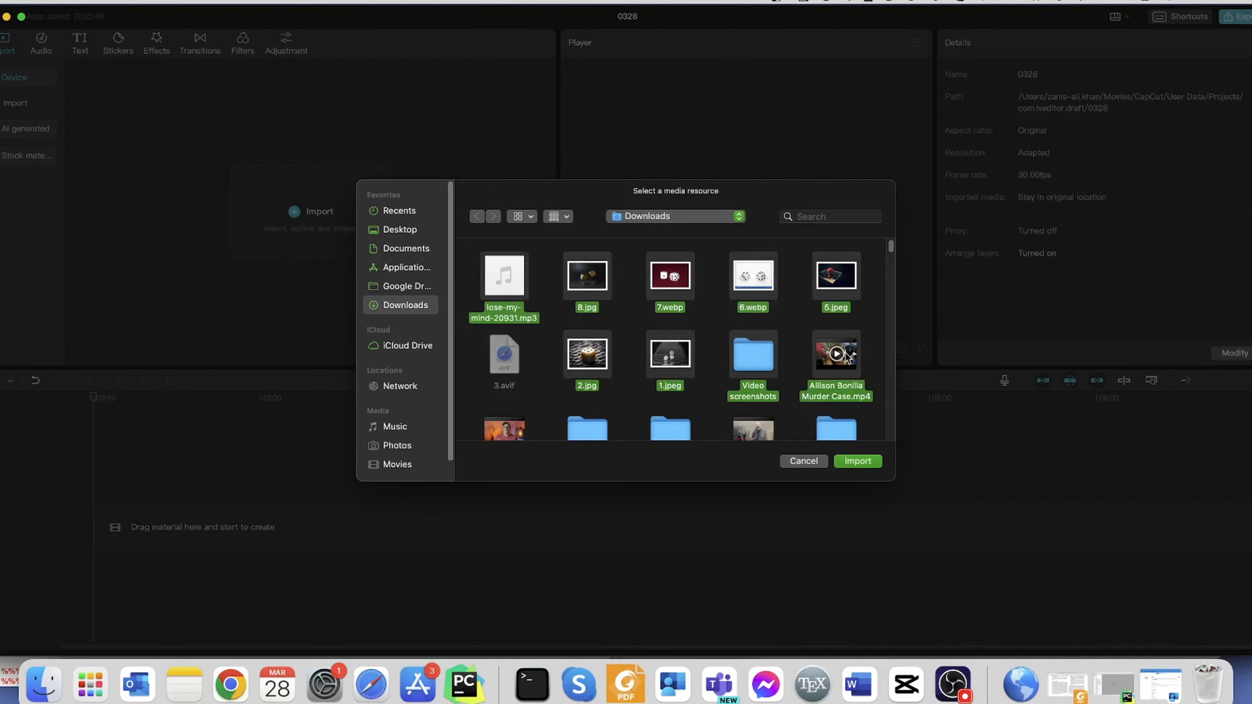
super+click(757, 353)
super+click(818, 359)
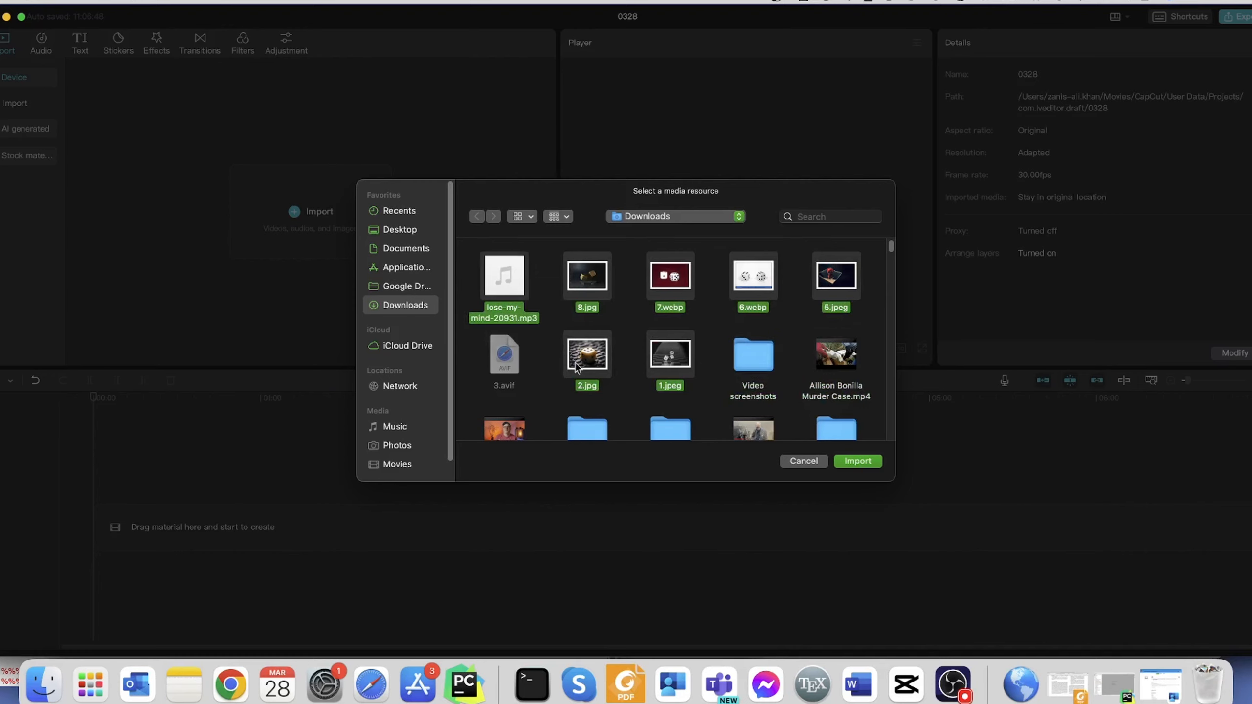
click(858, 461)
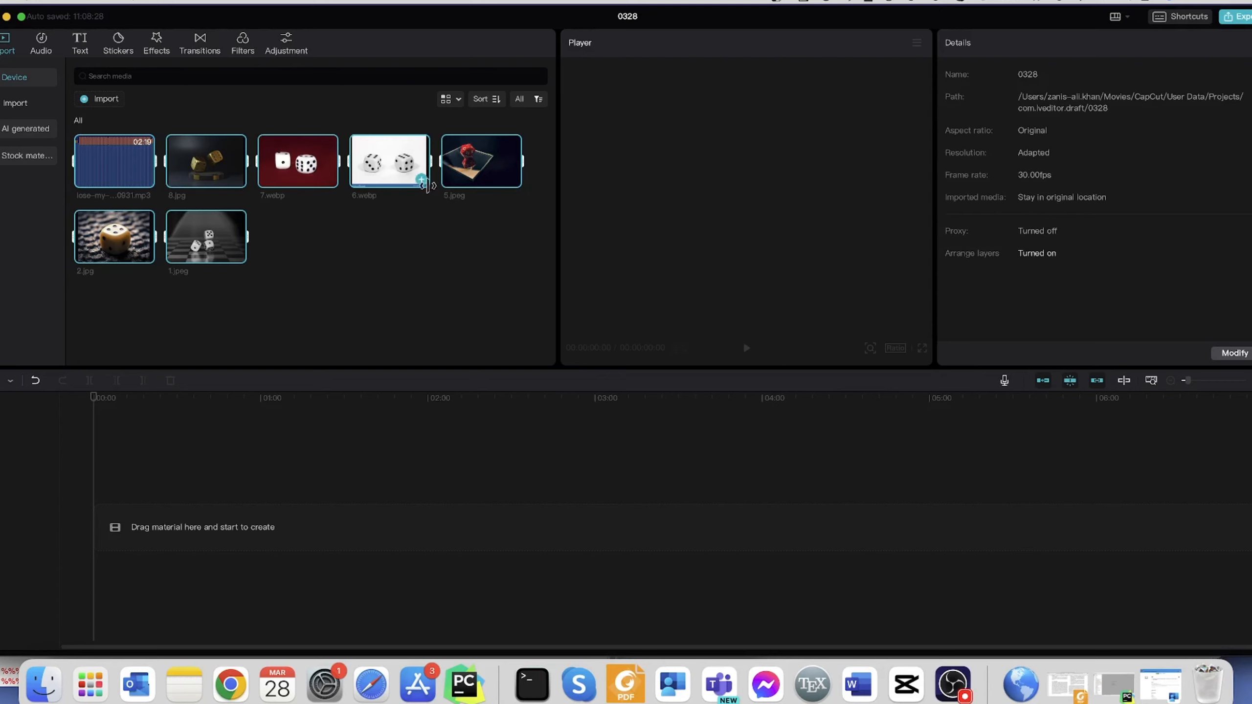
drag(402, 164, 121, 520)
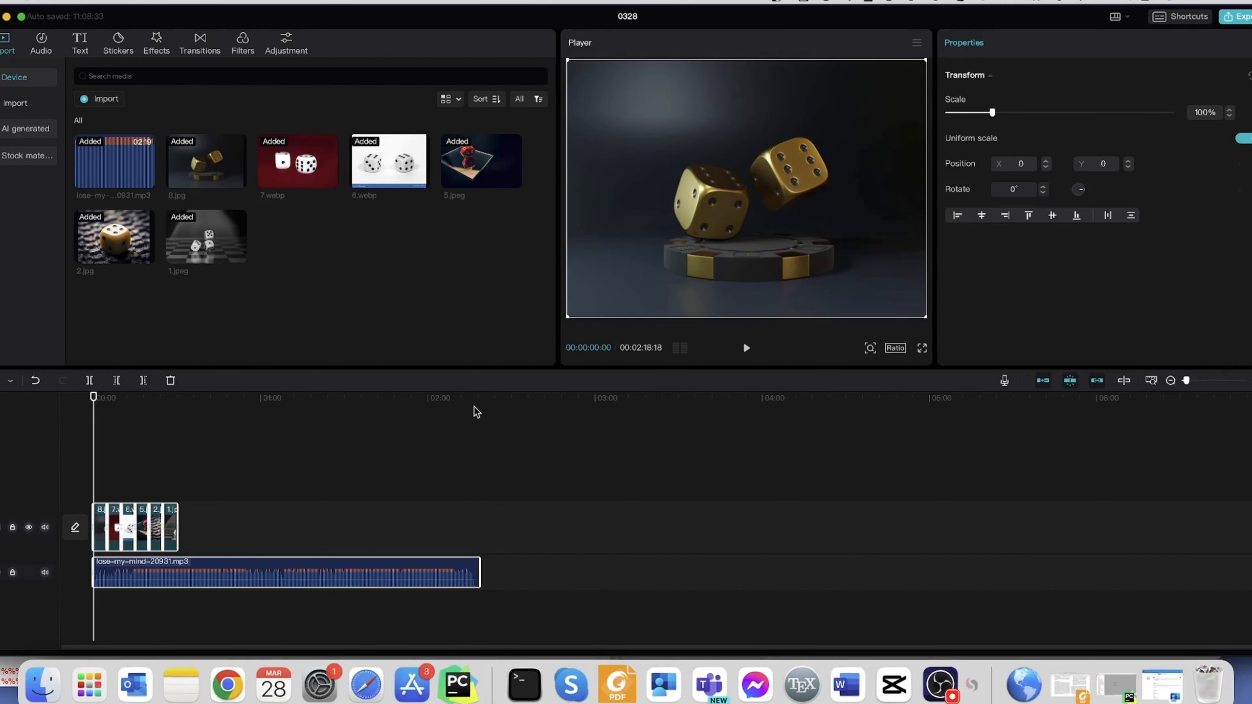
key(super+x)
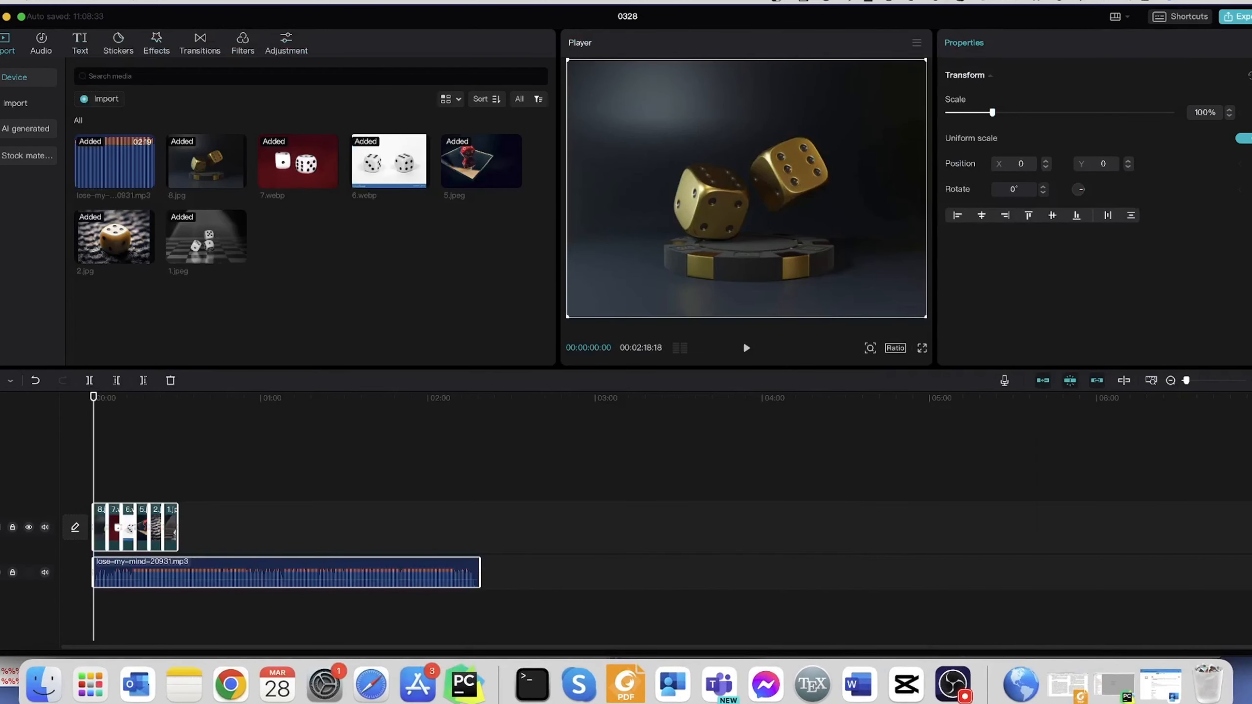
- Quit the Stretchly break reminder running in the background
click(849, 3)
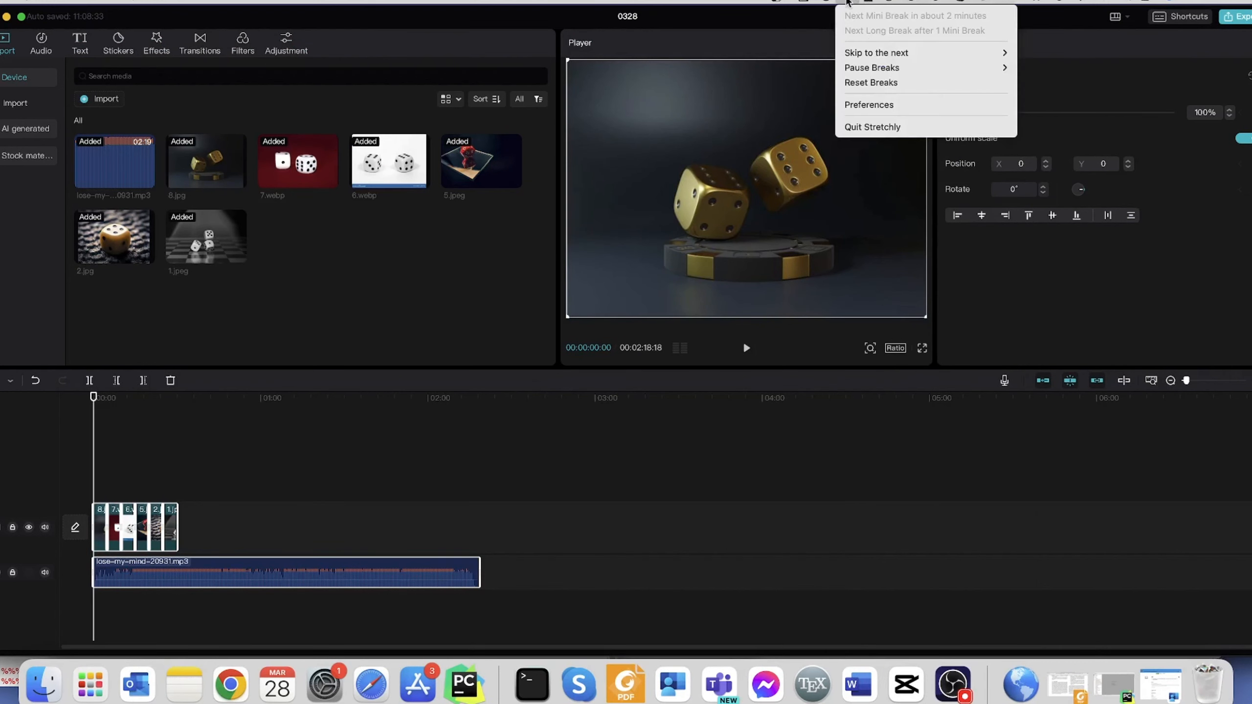
click(886, 126)
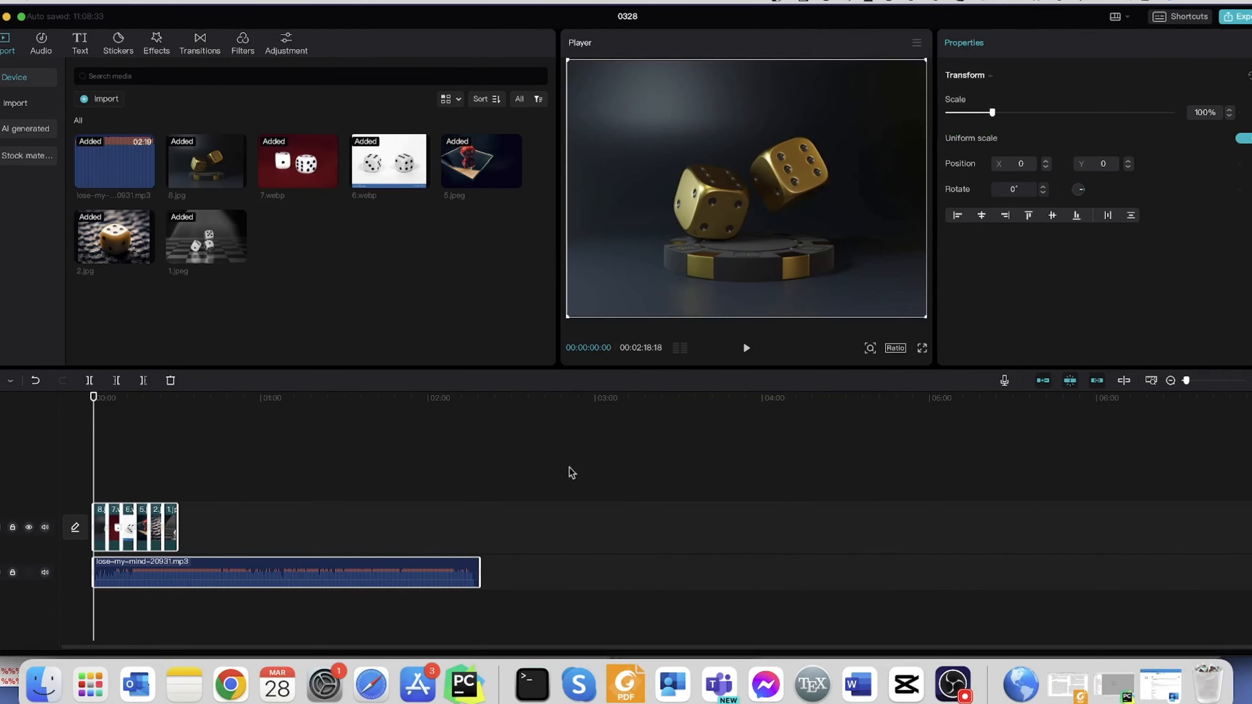
- Select all six image clips and stretch them together so the sequence ends with the audio track
click(198, 528)
click(173, 529)
mouse_move(172, 528)
mouse_down()
mouse_move(201, 528)
mouse_move(176, 528)
mouse_up()
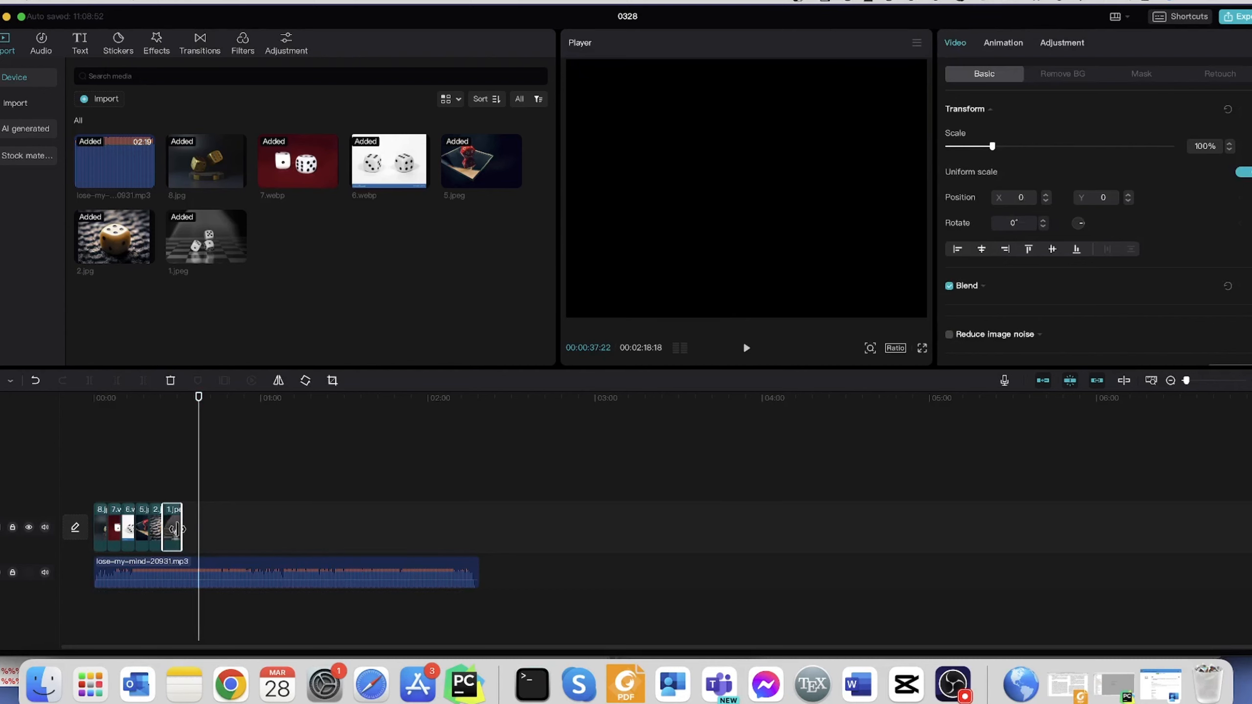
drag(189, 535, 100, 520)
drag(175, 527, 478, 526)
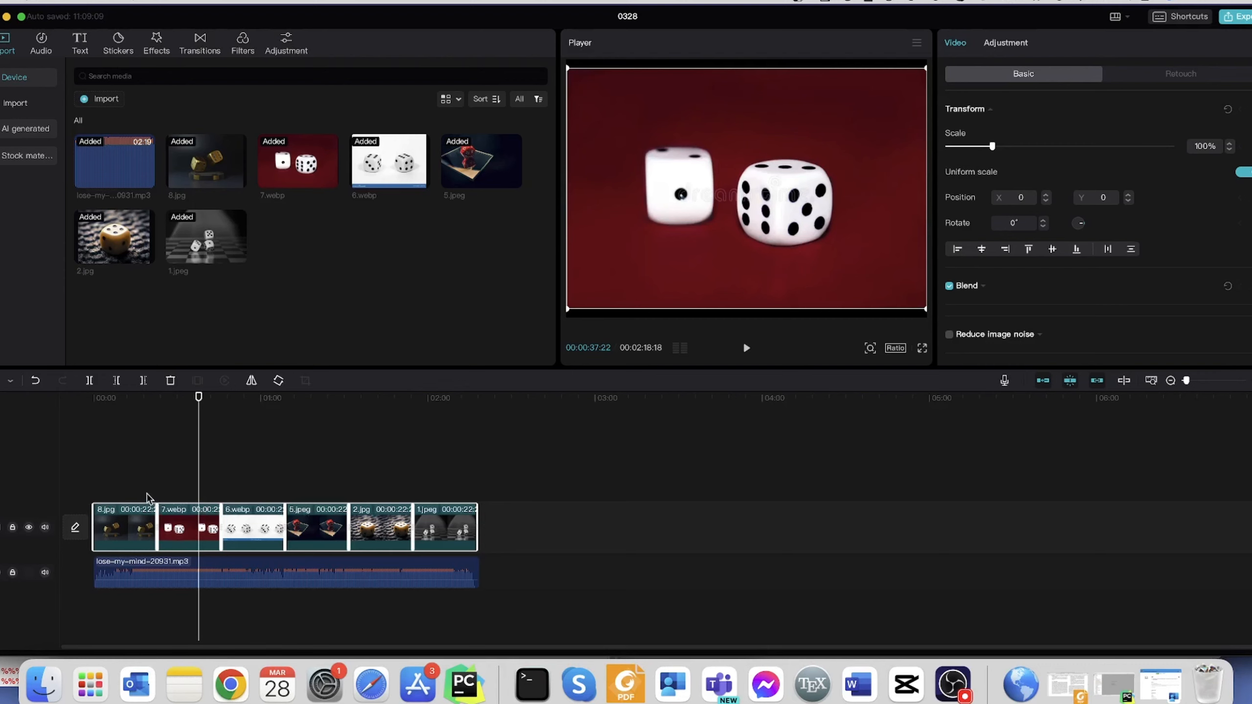
- Add a Transform keyframe at the very start of the 8.jpg clip
click(125, 493)
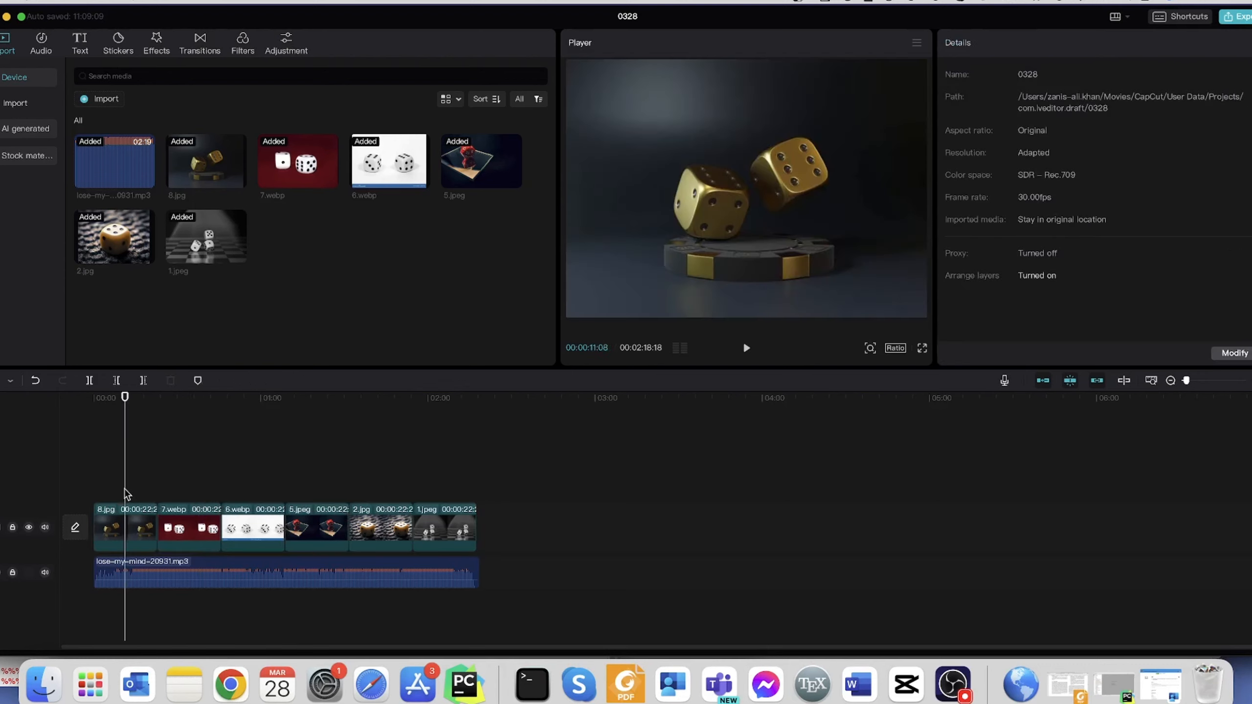
click(128, 523)
drag(126, 494, 96, 500)
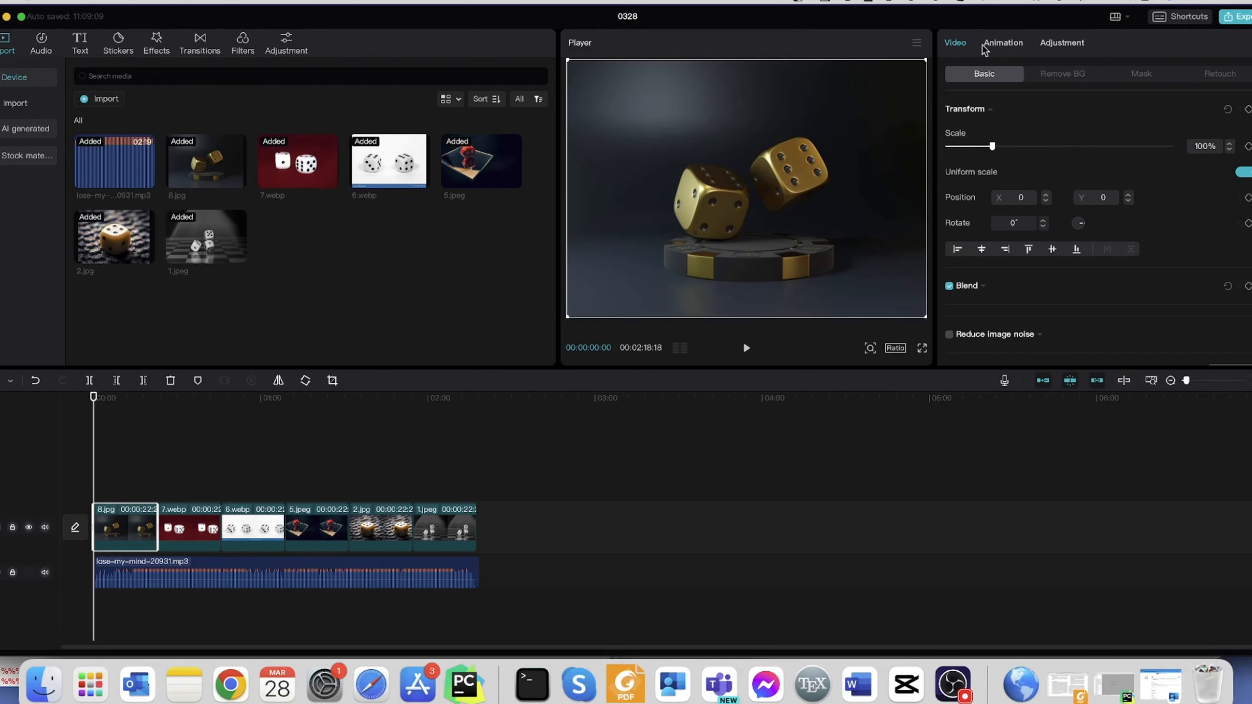
click(1247, 110)
- At 00:00:20:19 in the 8.jpg clip, set the scale to 137% and shift the image to Y position 337
drag(94, 402, 151, 411)
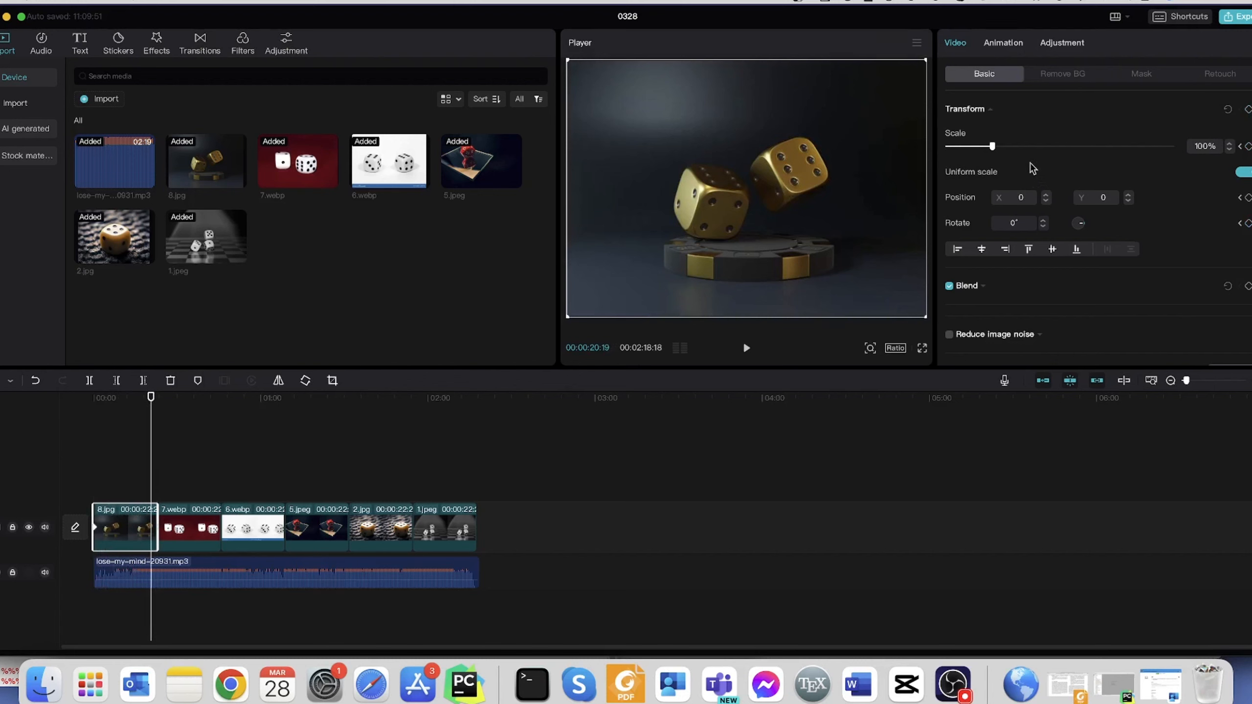
drag(993, 146, 1010, 150)
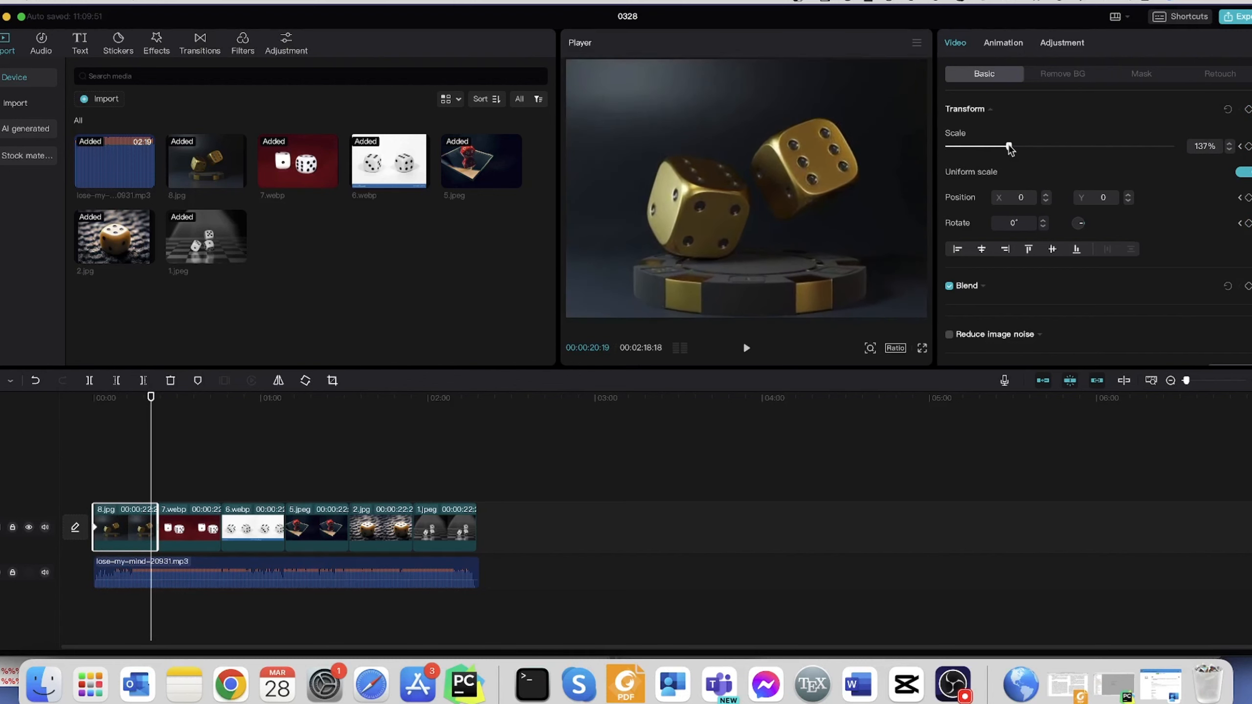
drag(912, 190, 897, 166)
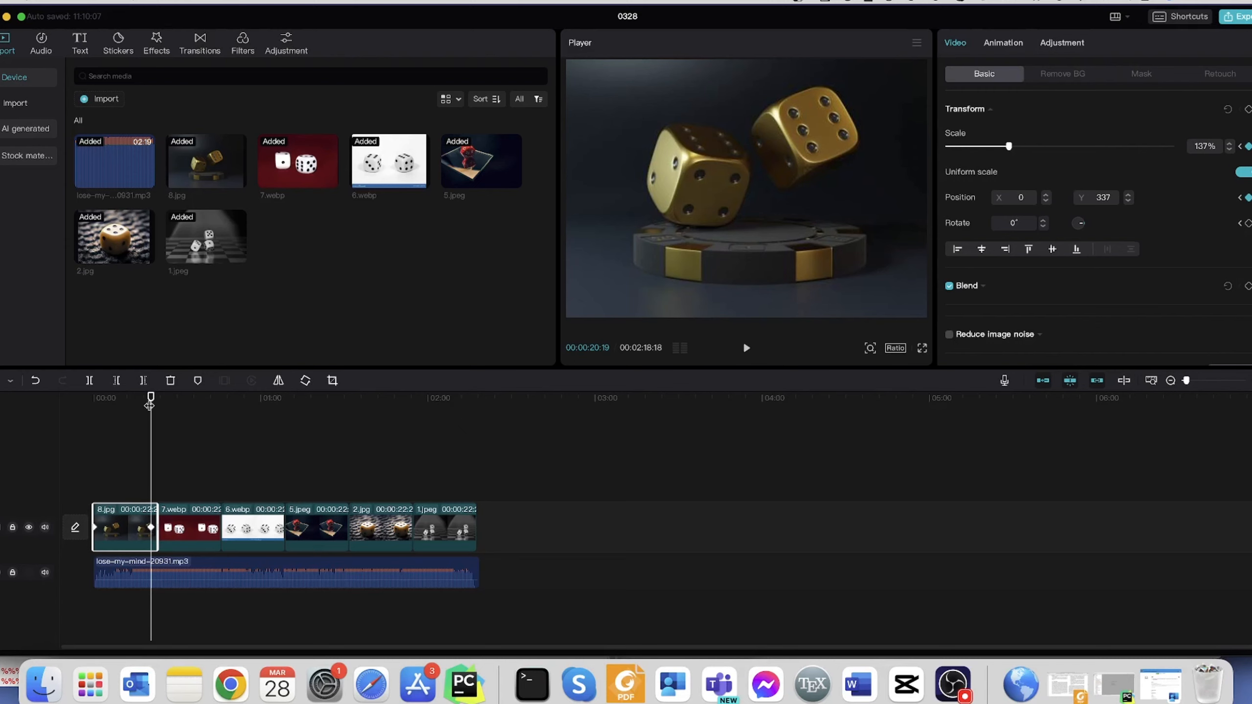
- Play the zoom animation of the 8.jpg clip from its start to check it with the music
drag(149, 404, 99, 423)
key(space)
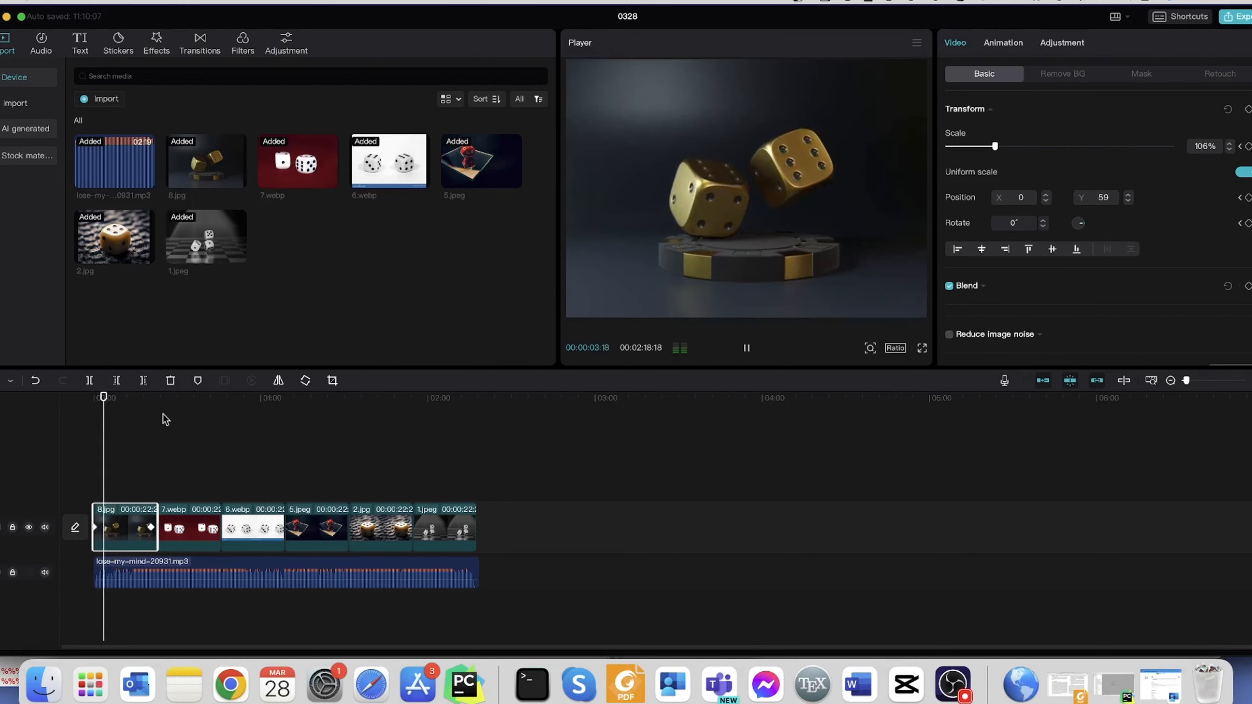
key(XF86AudioRaiseVolume)
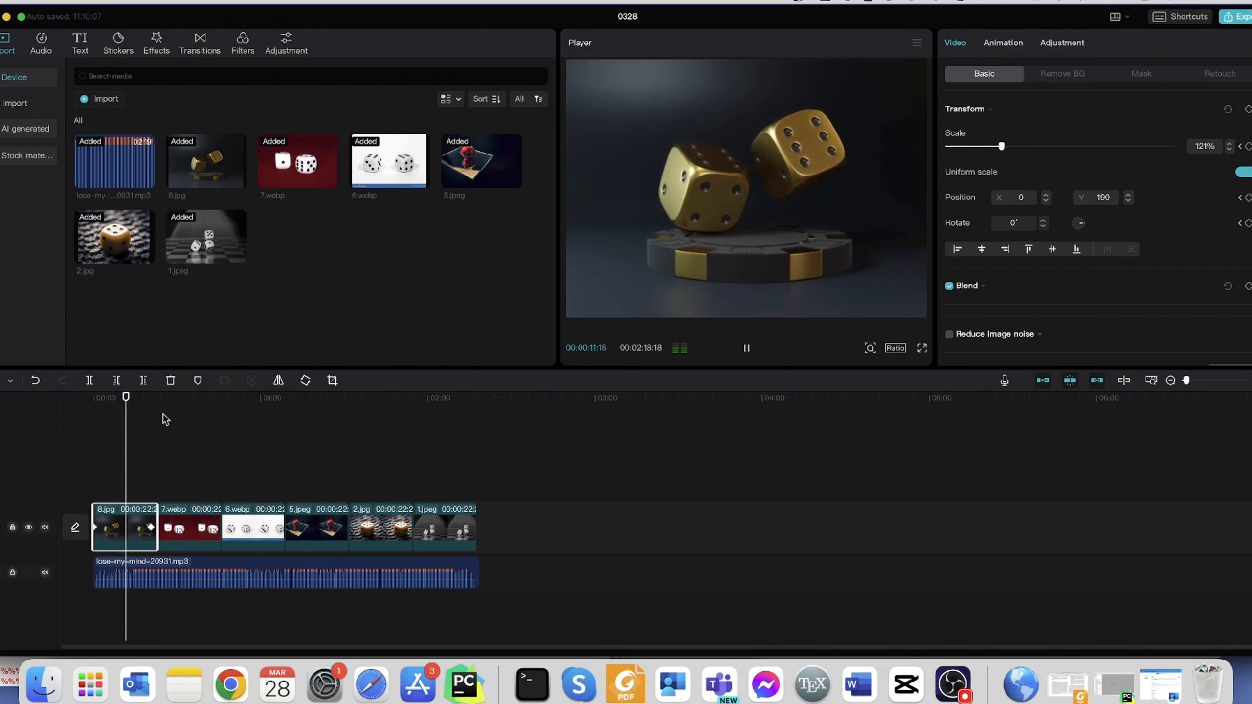
key(space)
- Copy the attributes of the animated 8.jpg clip
click(176, 533)
click(166, 474)
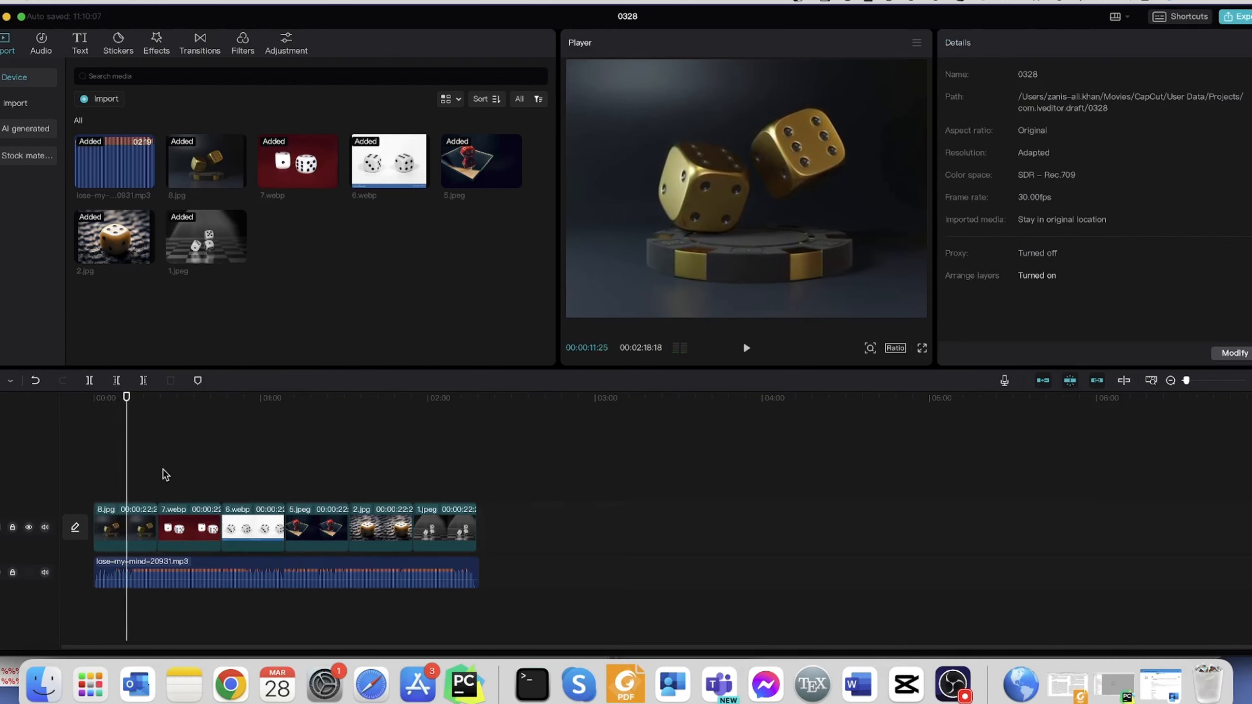
click(189, 515)
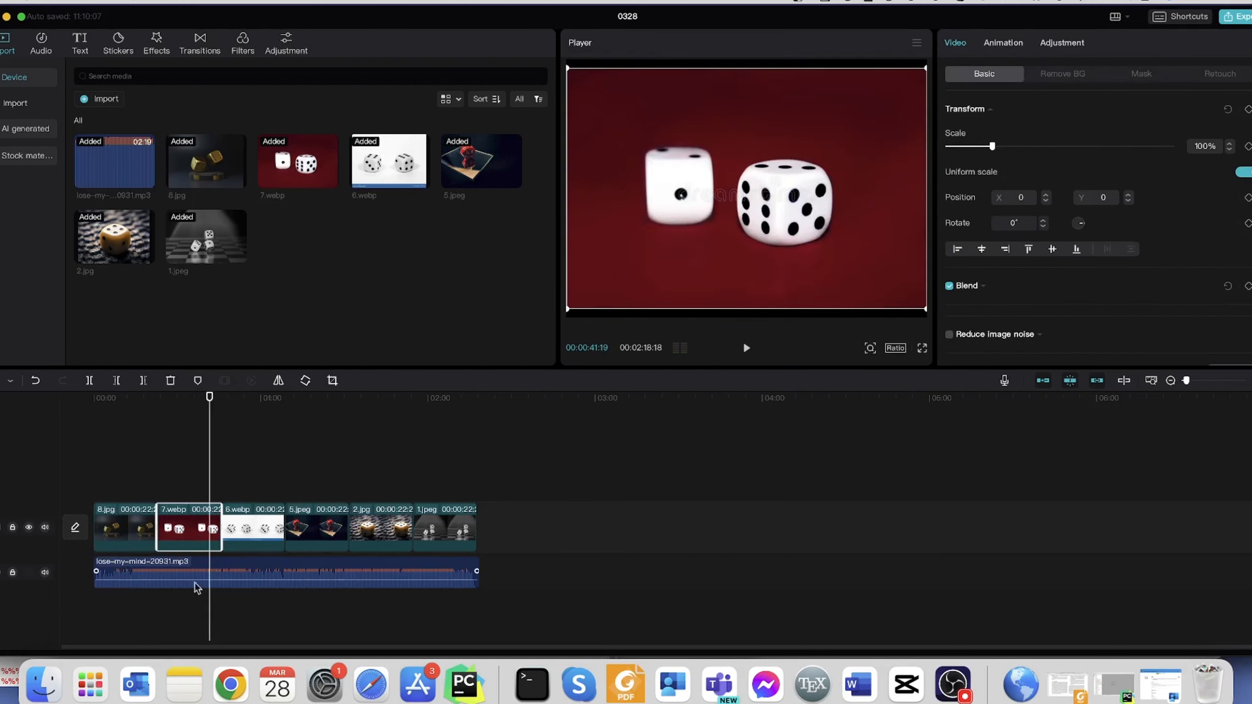
click(102, 535)
right_click(116, 536)
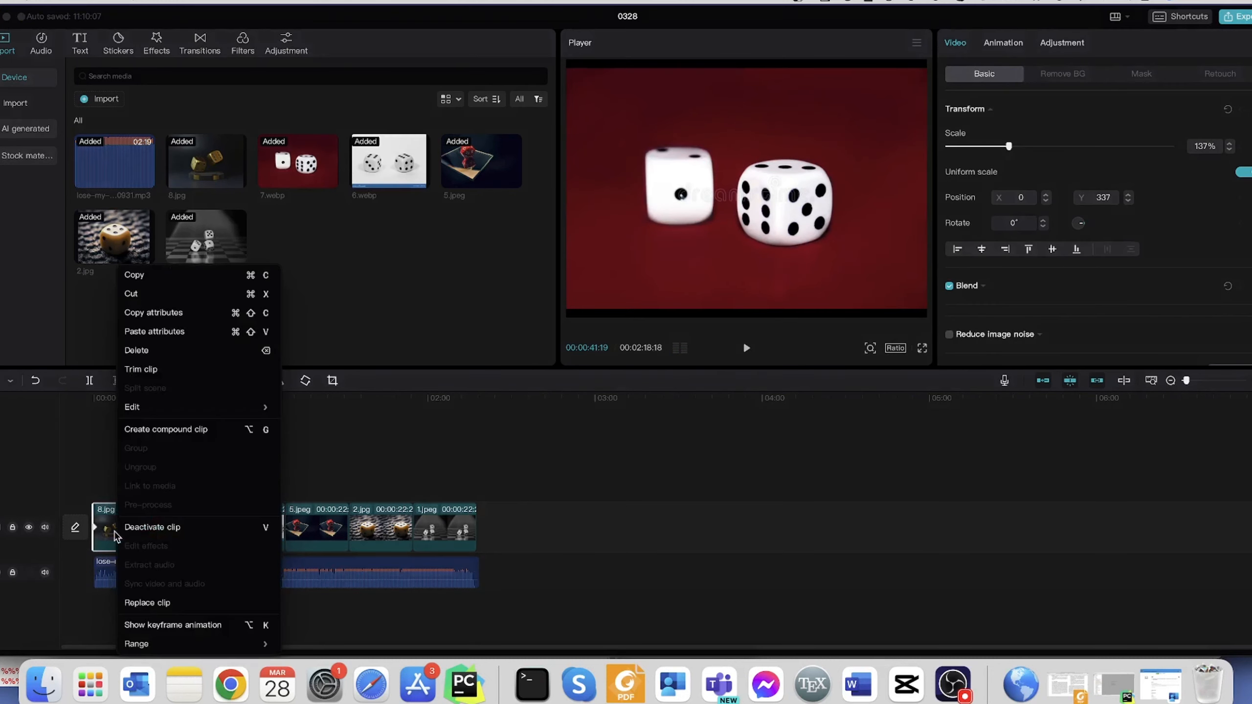
click(176, 318)
- Paste the copied attributes onto the other five image clips, 7.webp through 1.jpeg, with keyframe timing set to Maintain
click(369, 546)
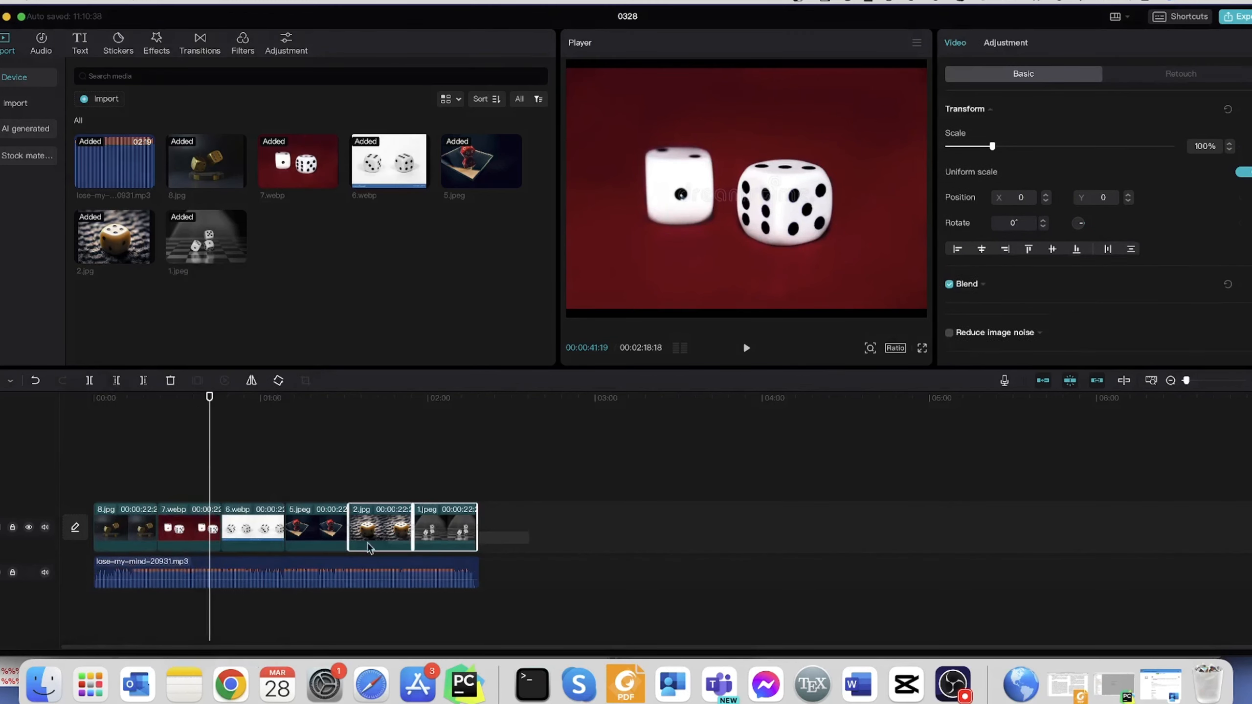
click(202, 546)
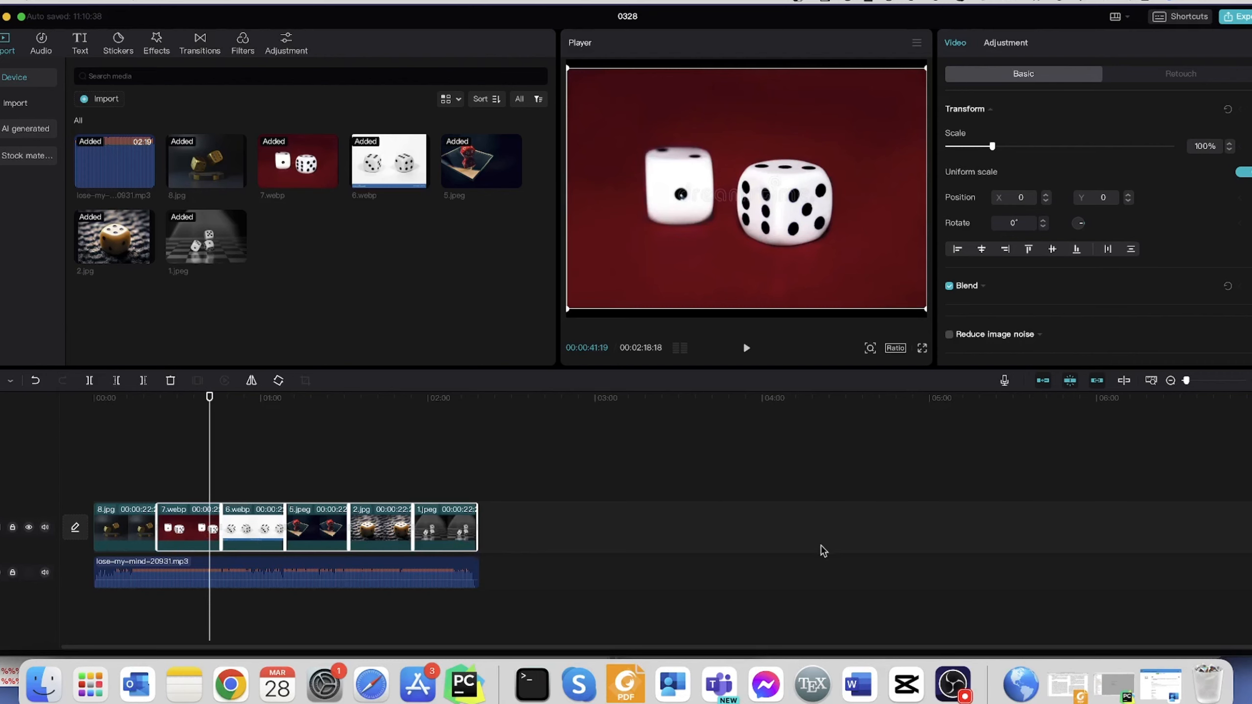
right_click(444, 533)
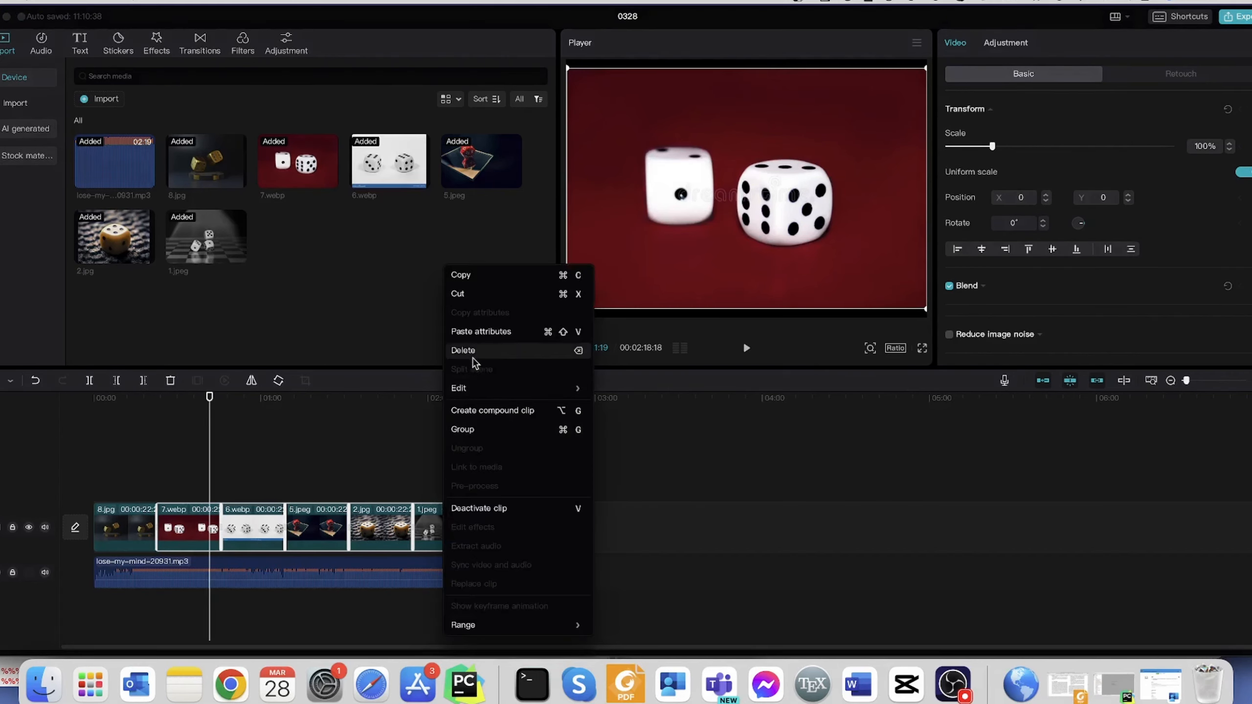
mouse_move(456, 382)
click(481, 331)
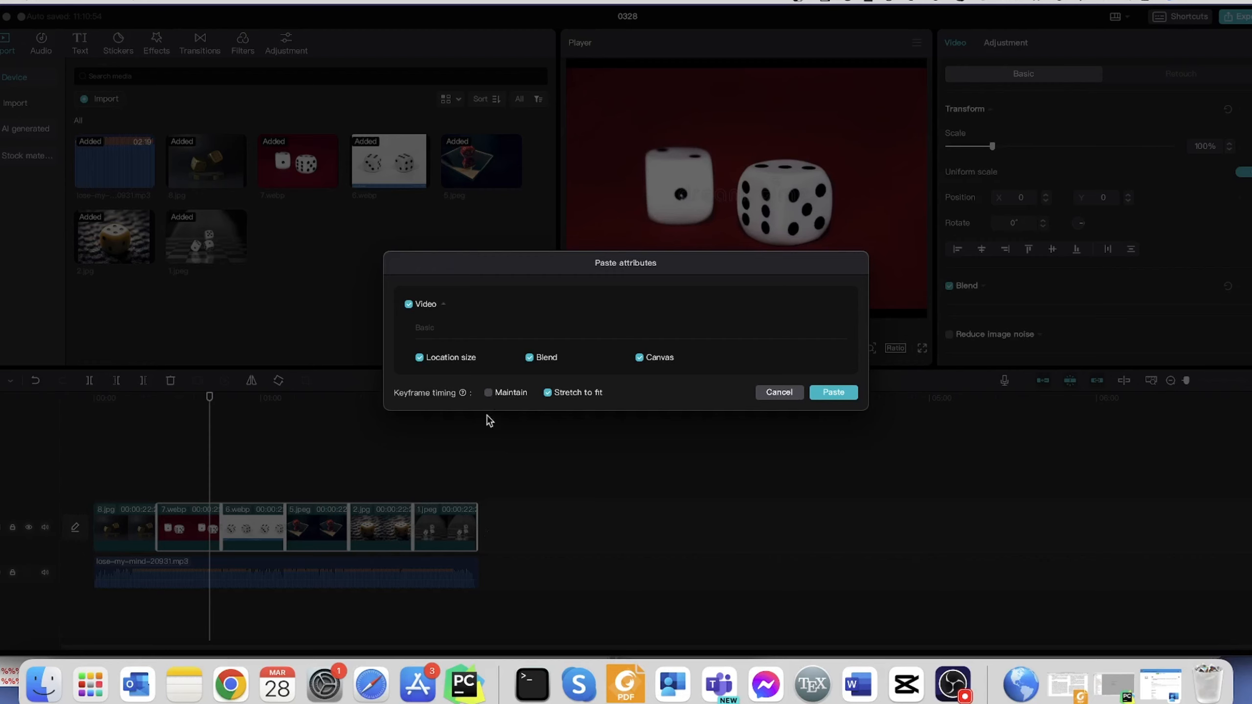
click(489, 393)
click(817, 393)
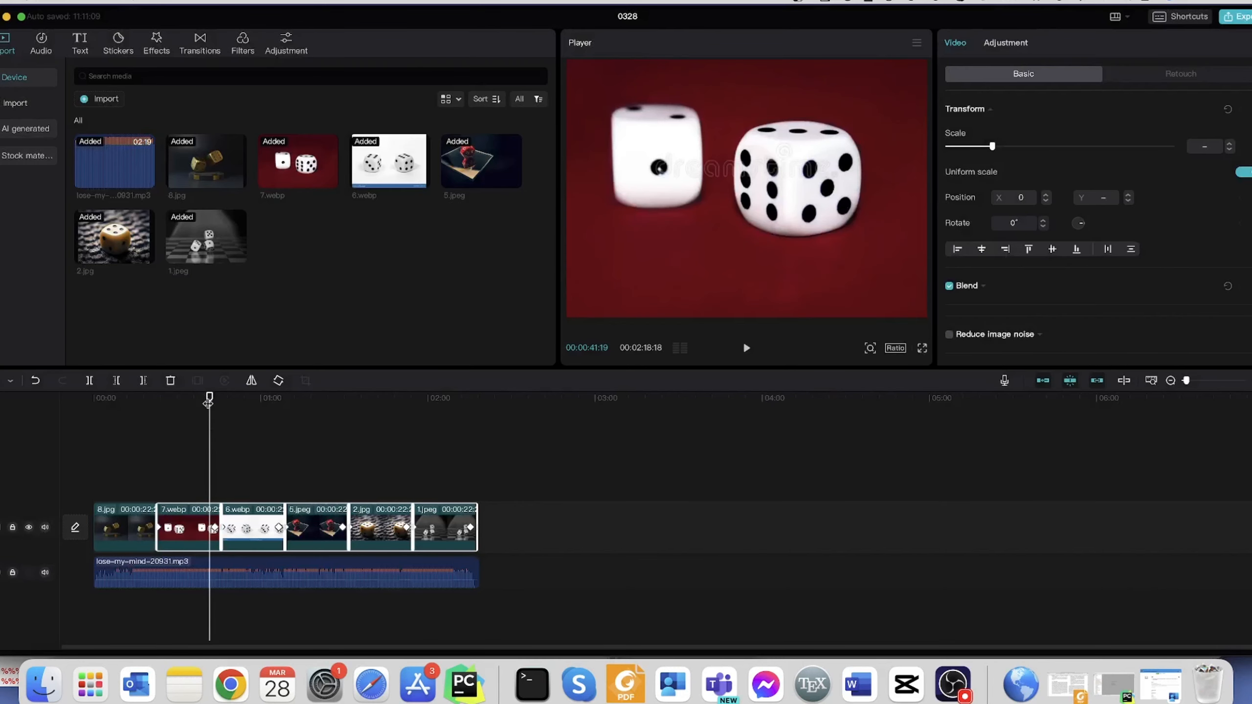
- Preview the pasted zoom animation at several points of the timeline, playing part of the 6.webp clip
drag(207, 402, 437, 438)
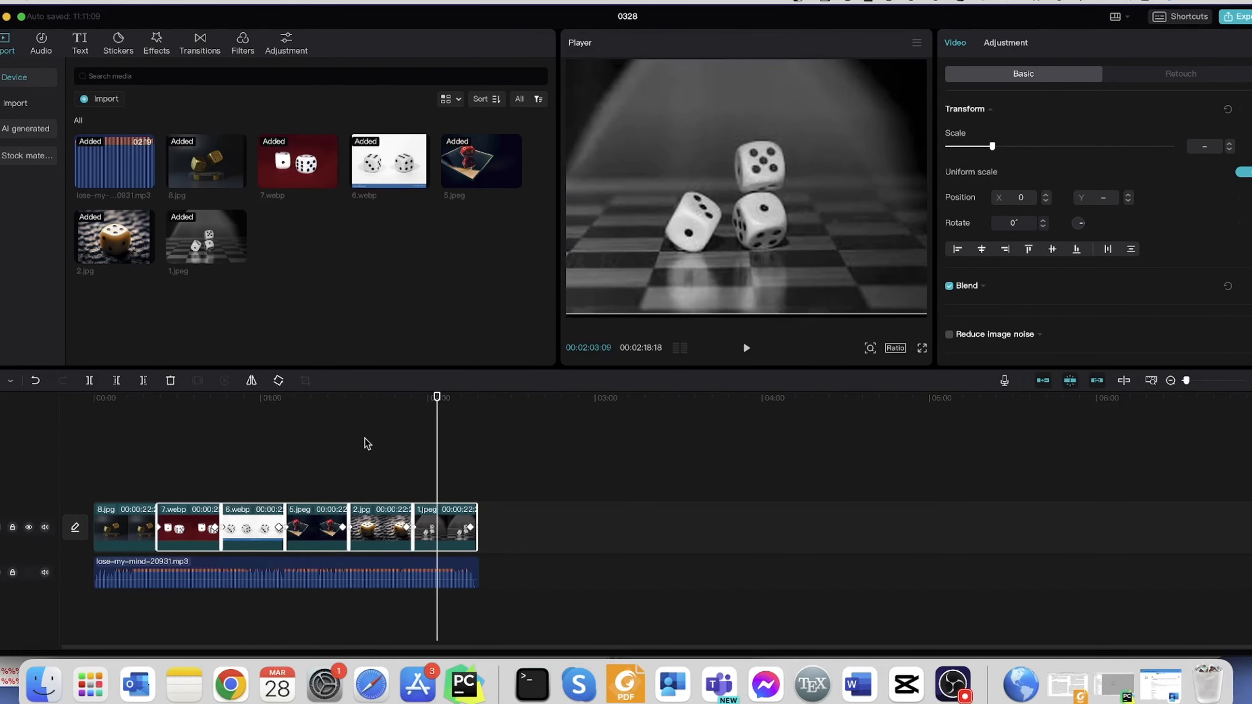
click(364, 444)
click(221, 436)
click(252, 464)
key(space)
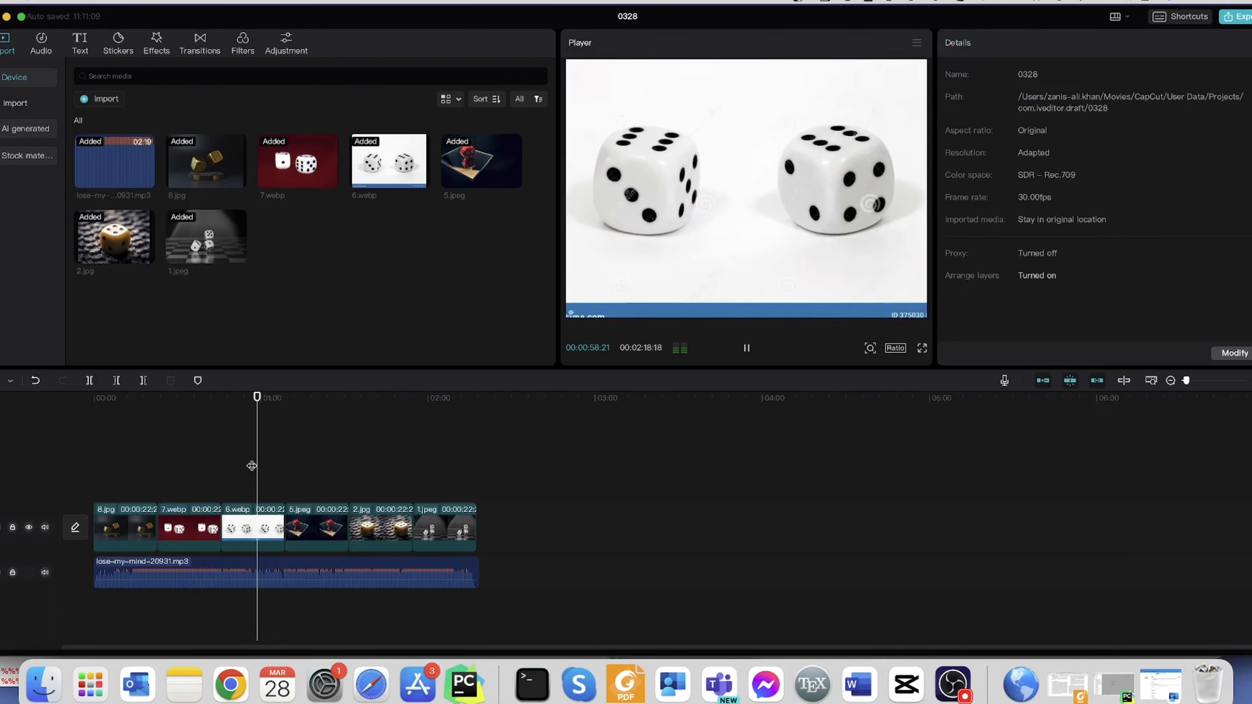
key(space)
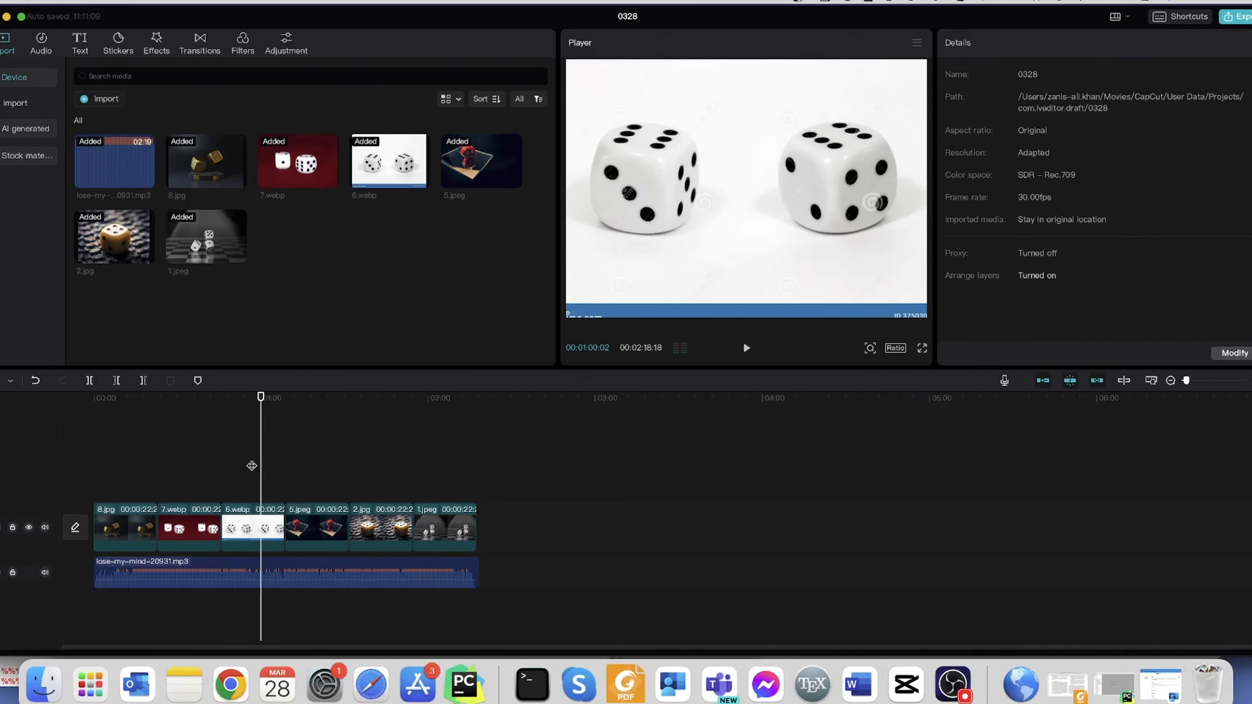